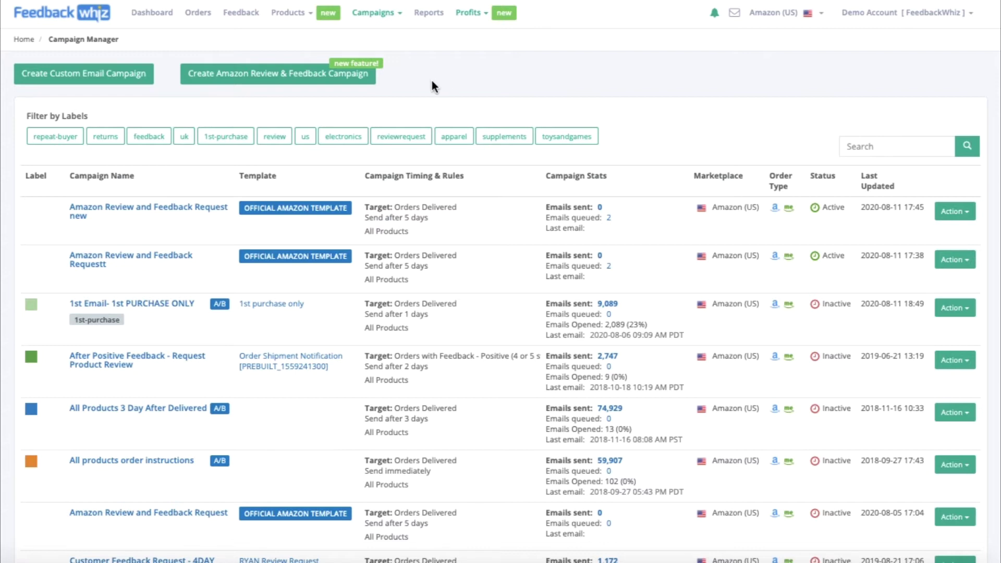
Step: Go to the Campaigns menu to reach the Campaign Manager
{"action": "left_click", "coordinate": [376, 15]}
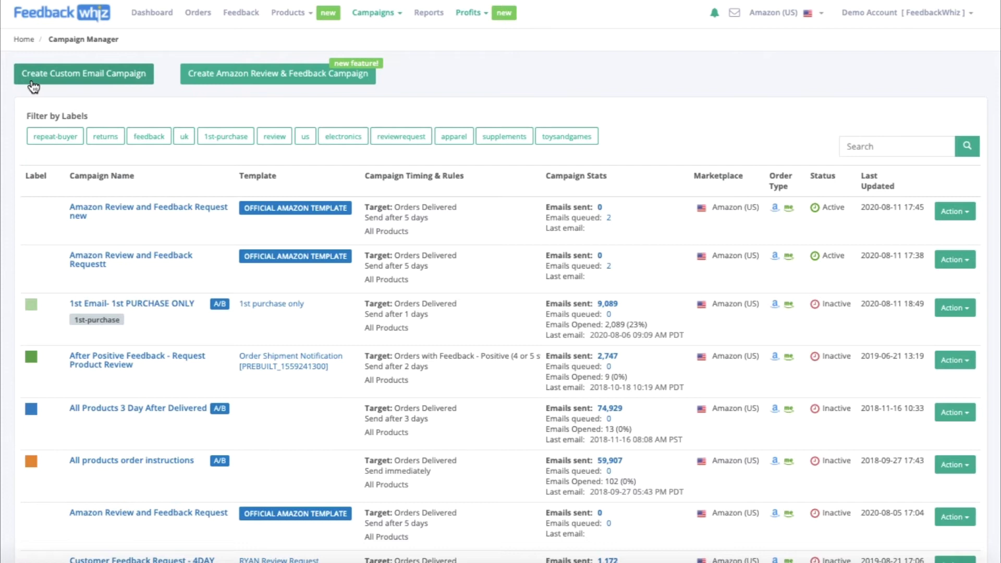
Step: Start a custom email campaign and name it 'Product review request'
{"action": "left_click", "coordinate": [94, 82]}
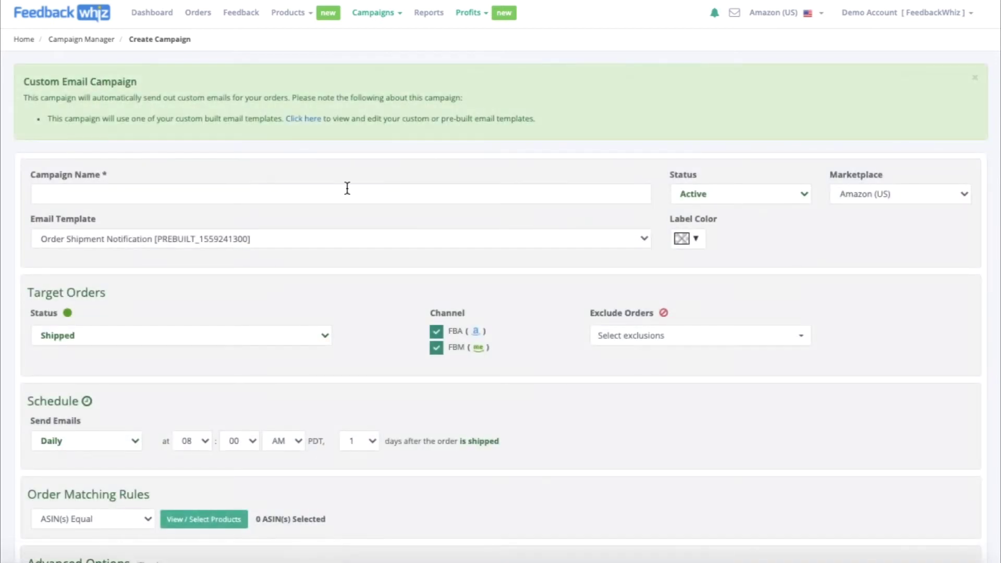
{"action": "scroll", "coordinate": [346, 188], "scroll_direction": "down", "scroll_amount": 2}
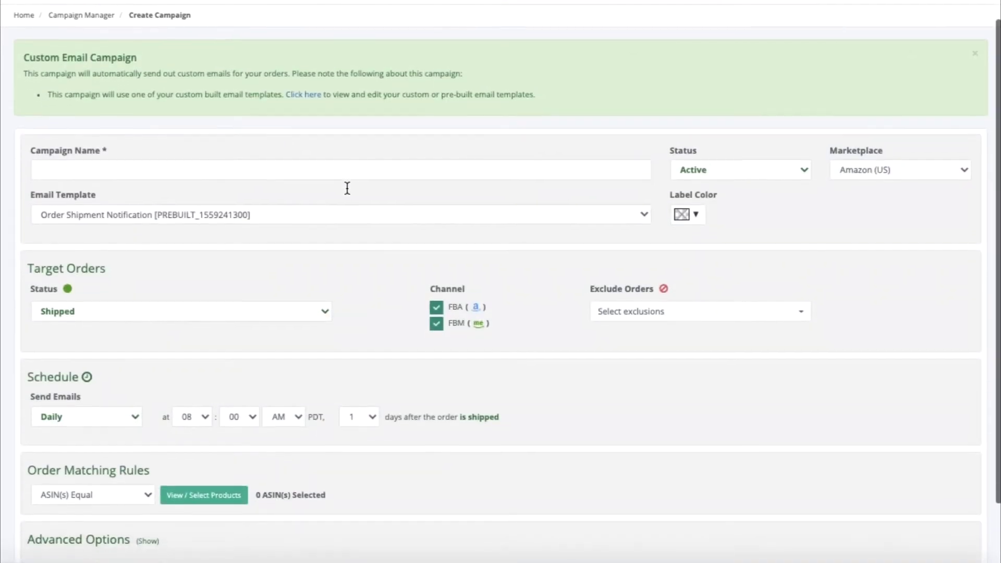
{"action": "scroll", "coordinate": [347, 188], "scroll_direction": "up", "scroll_amount": 1}
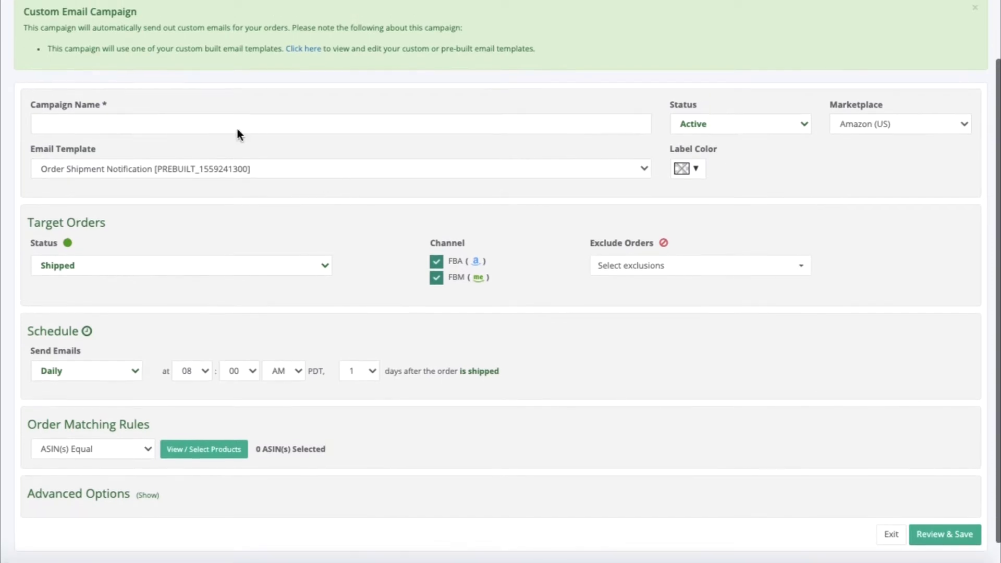
{"action": "left_click", "coordinate": [176, 125]}
{"action": "type", "text": "Product review request"}
{"action": "left_click", "coordinate": [153, 158]}
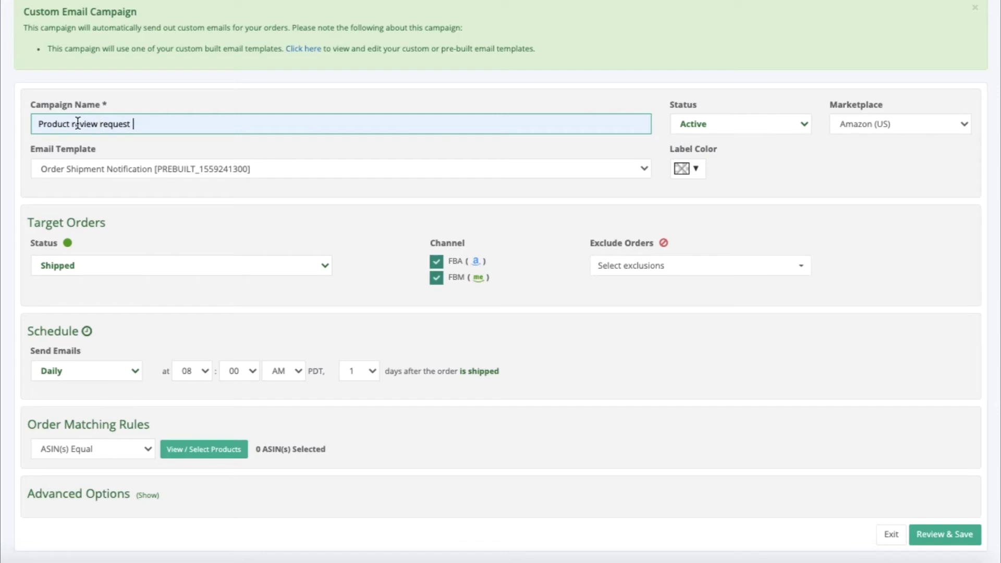
Step: Use the Review Request email template, keep status Active, and leave the label colour unset
{"action": "left_click", "coordinate": [115, 171]}
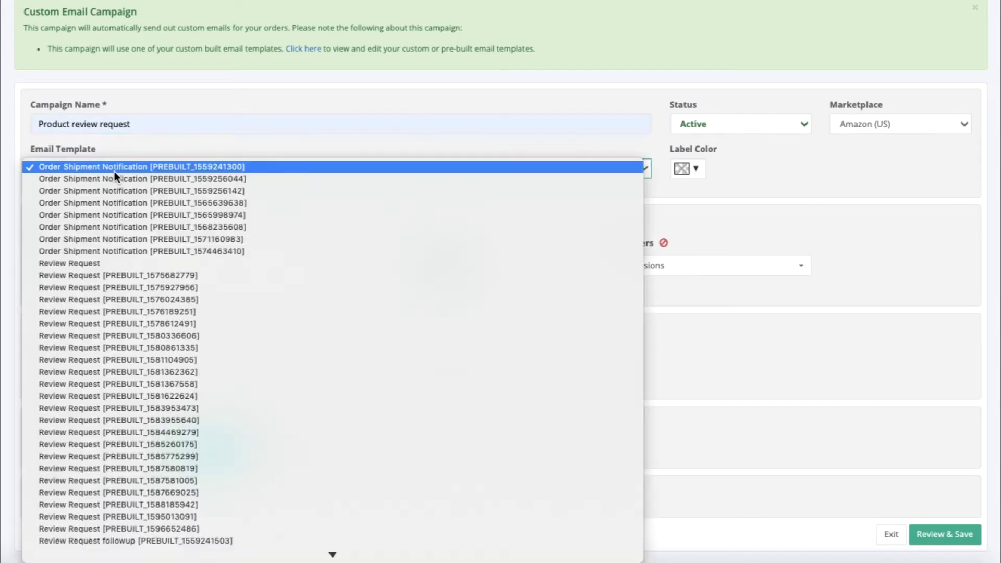
{"action": "left_click", "coordinate": [134, 263]}
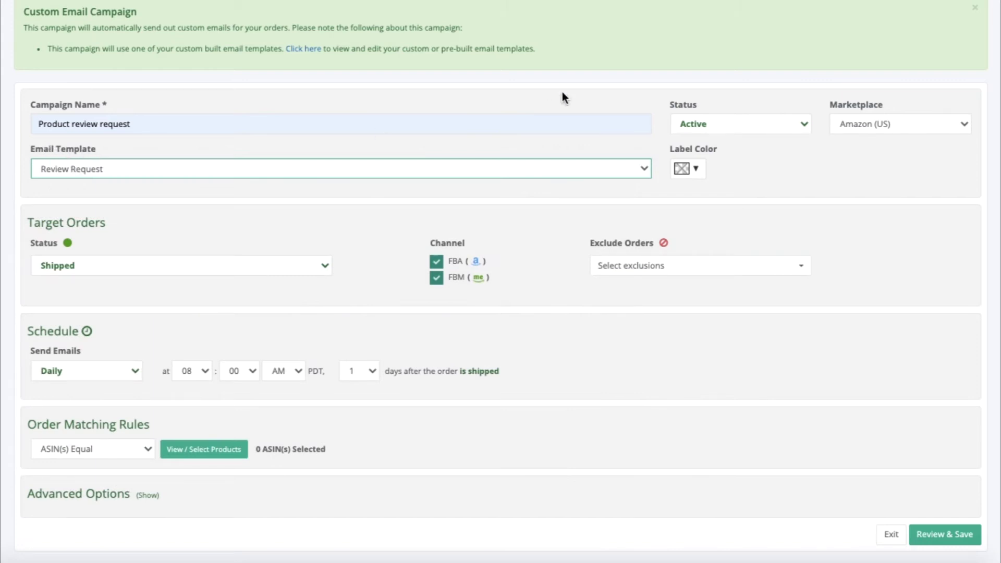
{"action": "left_click", "coordinate": [750, 124]}
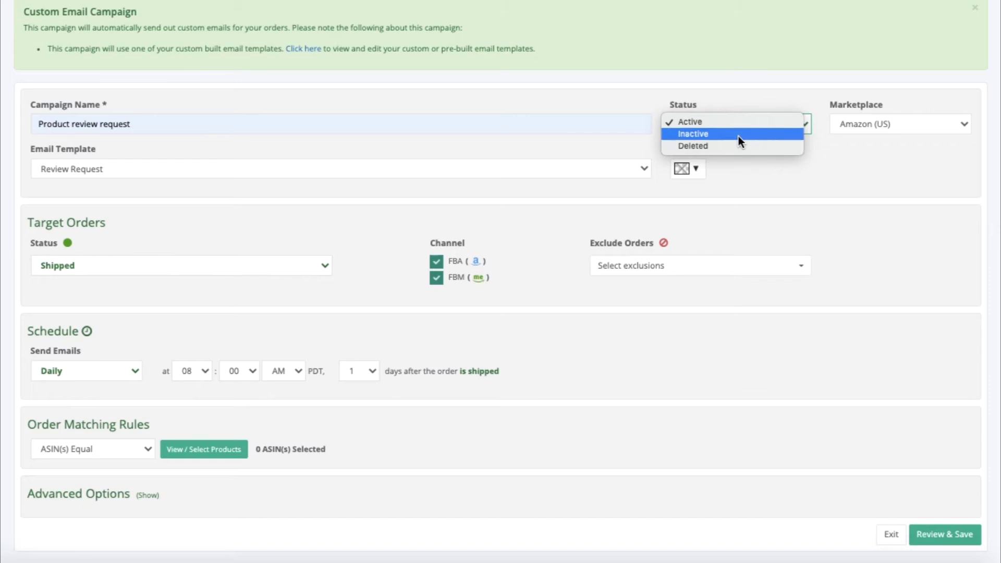
{"action": "left_click", "coordinate": [739, 126]}
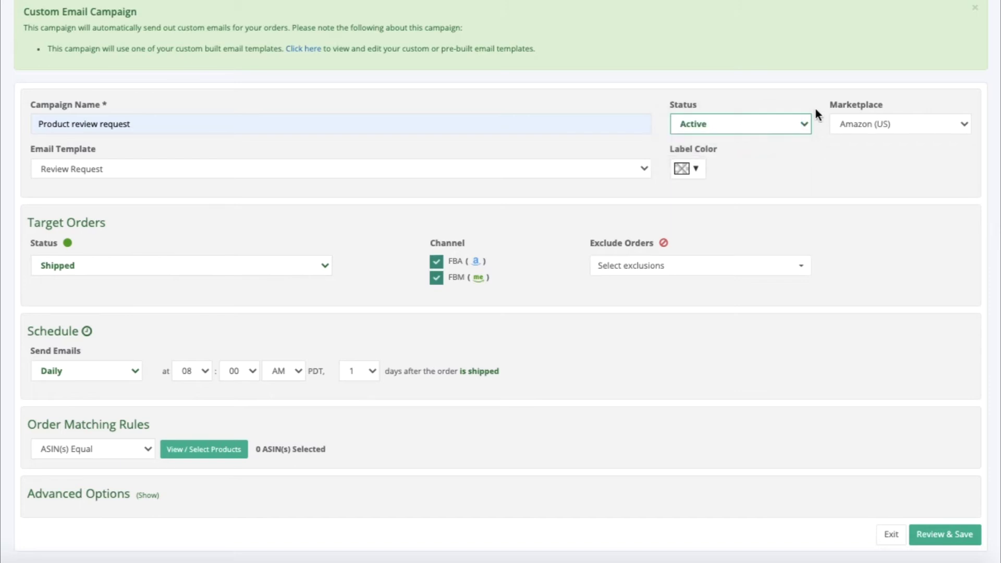
{"action": "scroll", "coordinate": [861, 103], "scroll_direction": "down", "scroll_amount": 1}
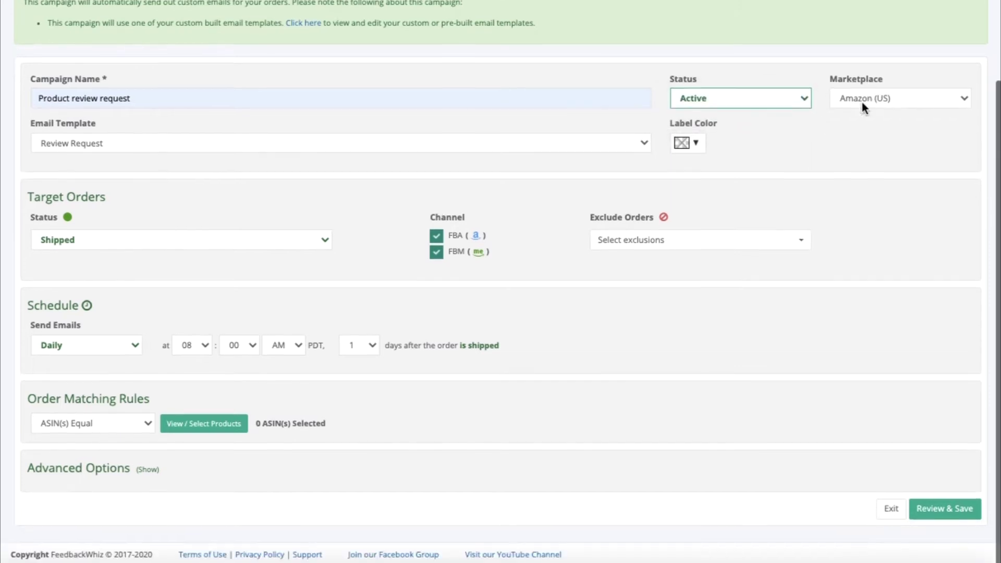
{"action": "left_click", "coordinate": [694, 146]}
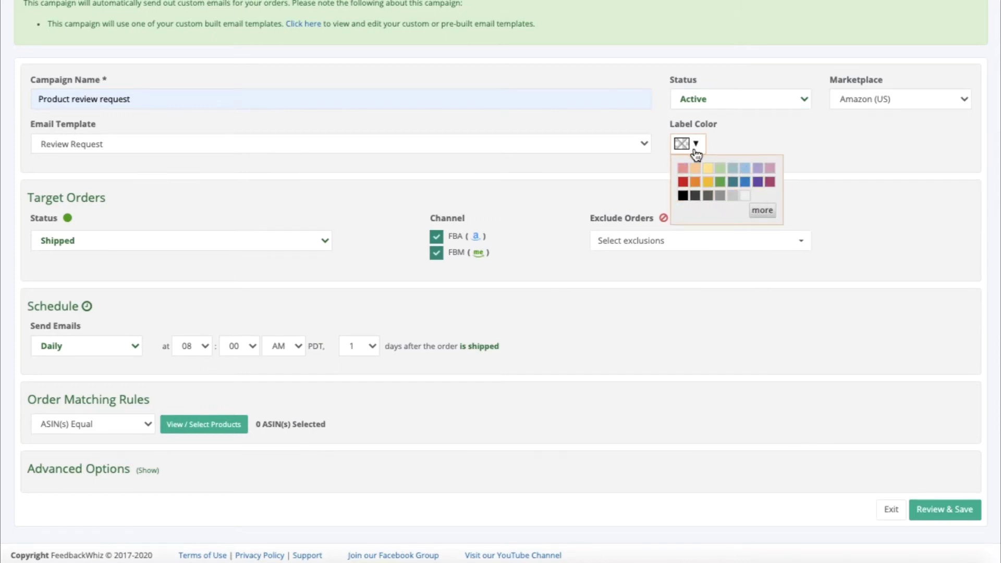
{"action": "left_click", "coordinate": [696, 146]}
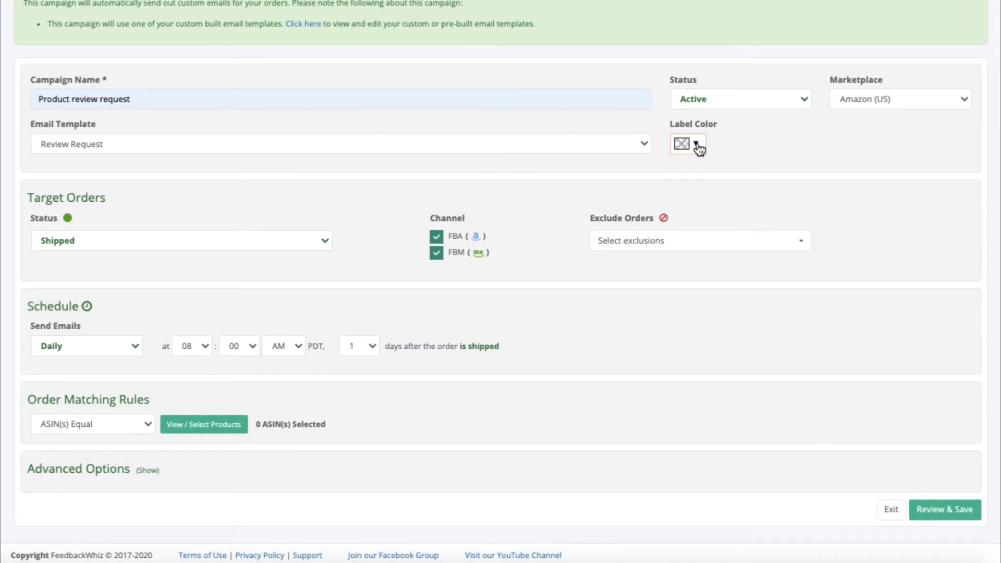
Step: Change the target order status from Shipped to Delivered
{"action": "left_click", "coordinate": [230, 240]}
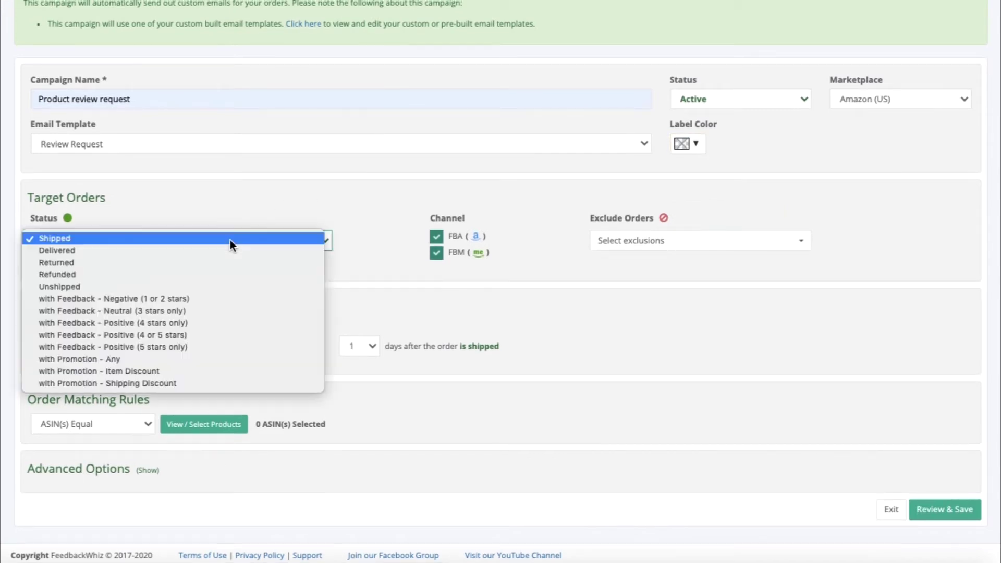
{"action": "left_click", "coordinate": [231, 240]}
{"action": "left_click", "coordinate": [218, 212]}
{"action": "left_click", "coordinate": [185, 244]}
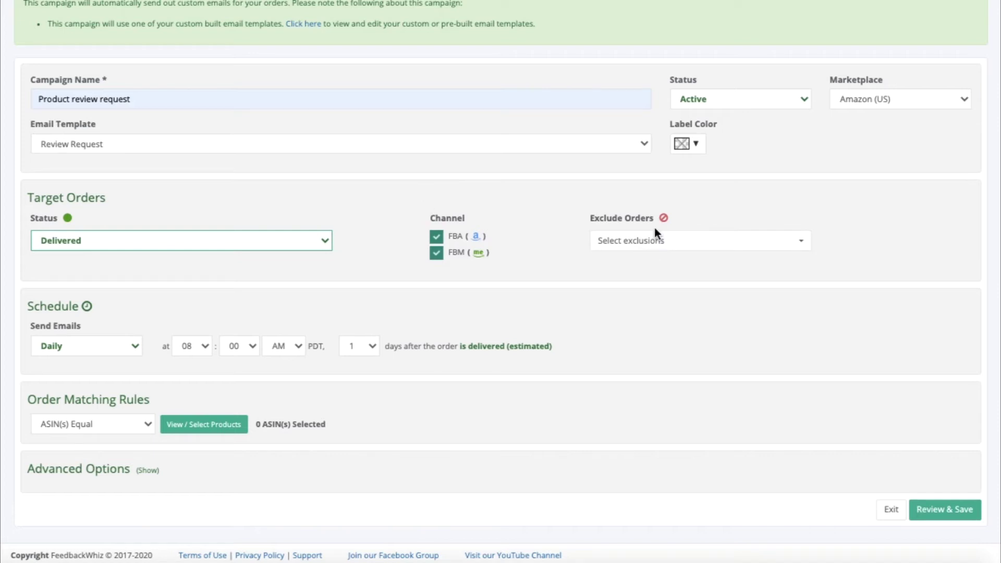
Step: Leave Exclude Orders empty so no orders are excluded
{"action": "left_click", "coordinate": [659, 242]}
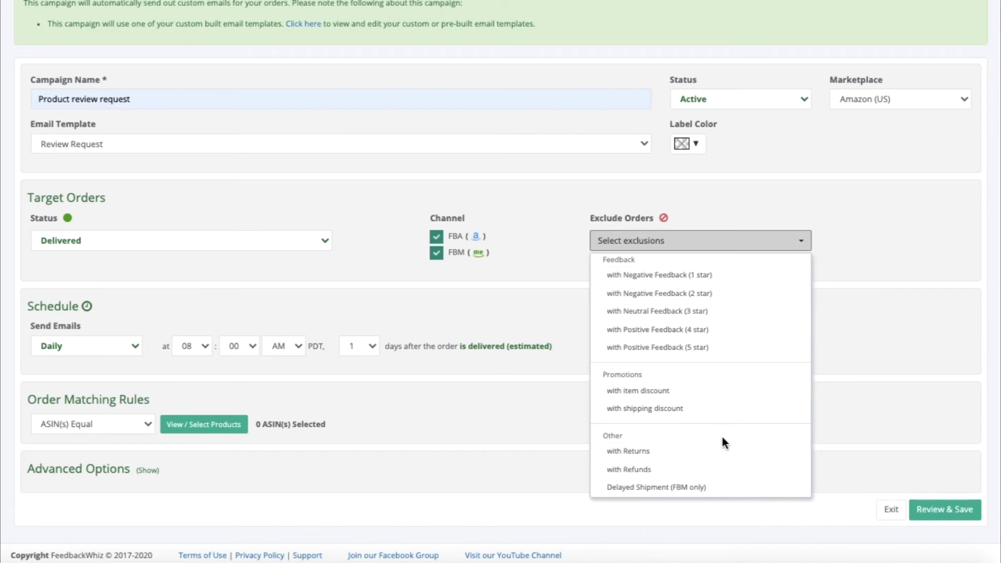
{"action": "left_click", "coordinate": [718, 243]}
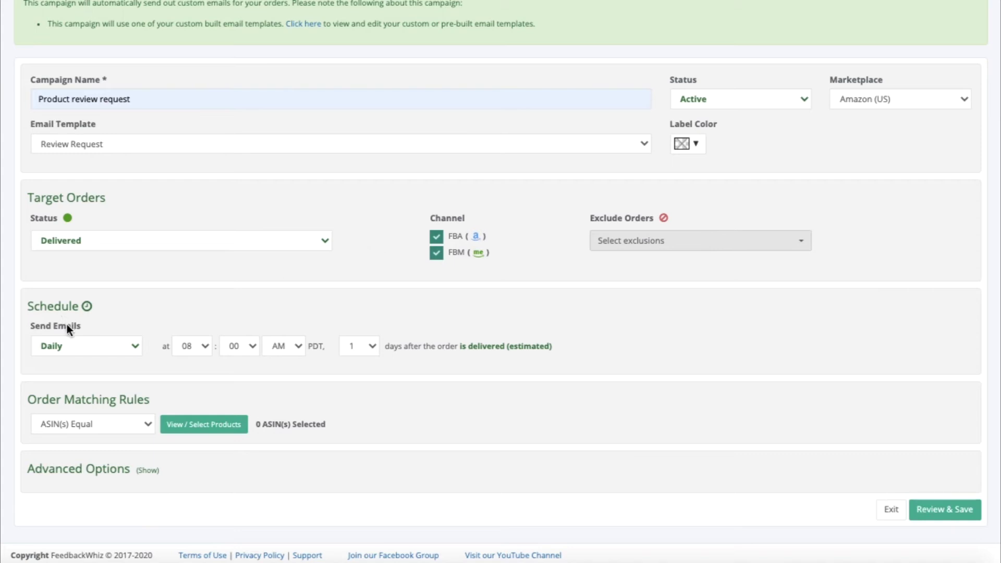
{"action": "left_click", "coordinate": [63, 342]}
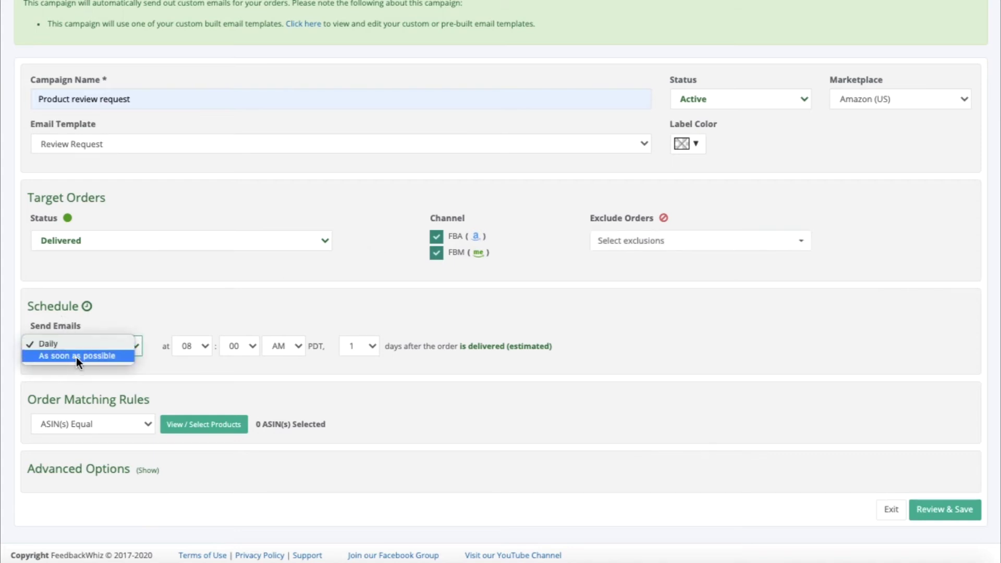
{"action": "left_click", "coordinate": [75, 358]}
{"action": "left_click", "coordinate": [79, 344]}
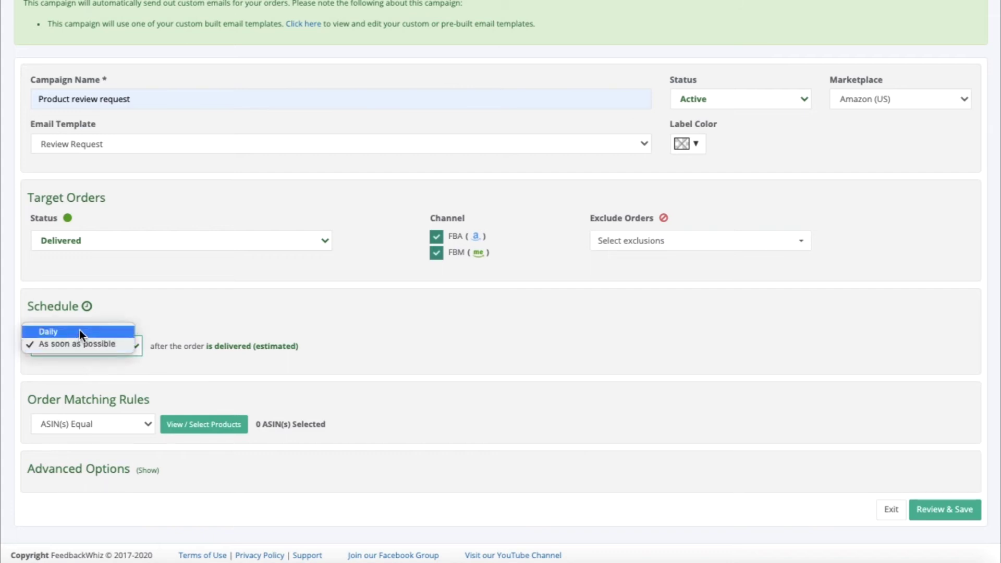
{"action": "left_click", "coordinate": [79, 331]}
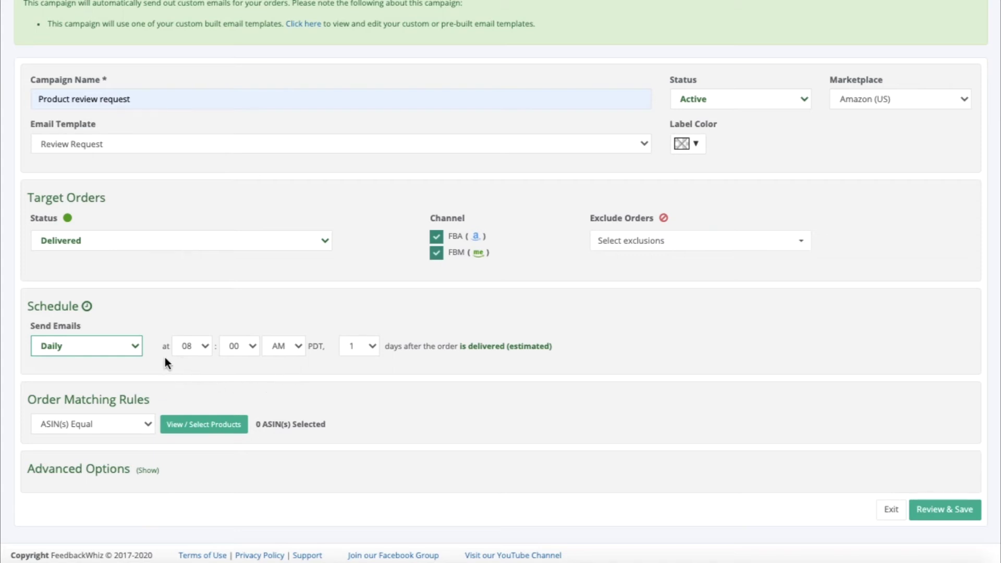
{"action": "left_click", "coordinate": [361, 346]}
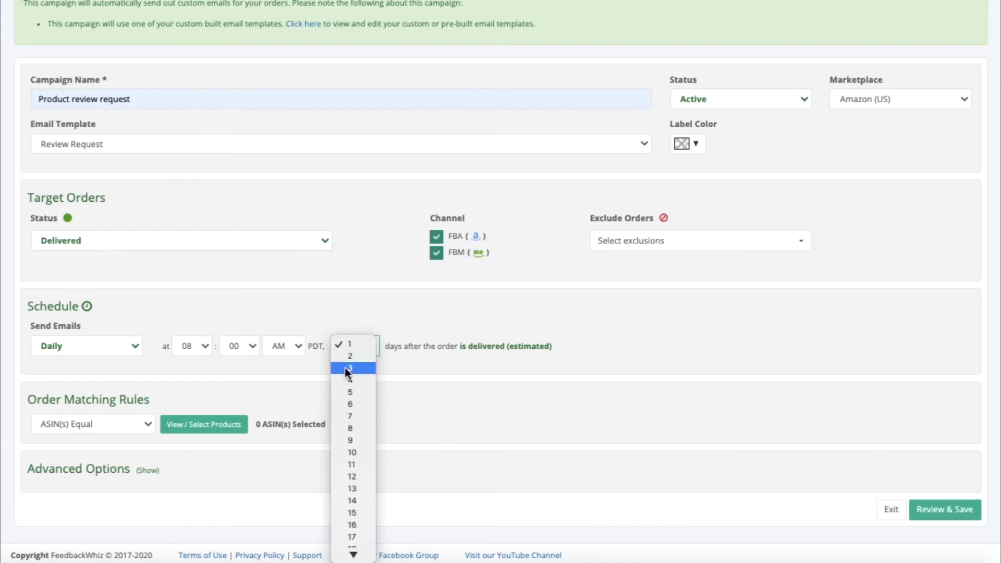
{"action": "scroll", "coordinate": [349, 408], "scroll_direction": "down", "scroll_amount": 1}
{"action": "scroll", "coordinate": [349, 408], "scroll_direction": "down", "scroll_amount": 5}
{"action": "scroll", "coordinate": [349, 408], "scroll_direction": "down", "scroll_amount": 1}
{"action": "scroll", "coordinate": [348, 408], "scroll_direction": "down", "scroll_amount": 2}
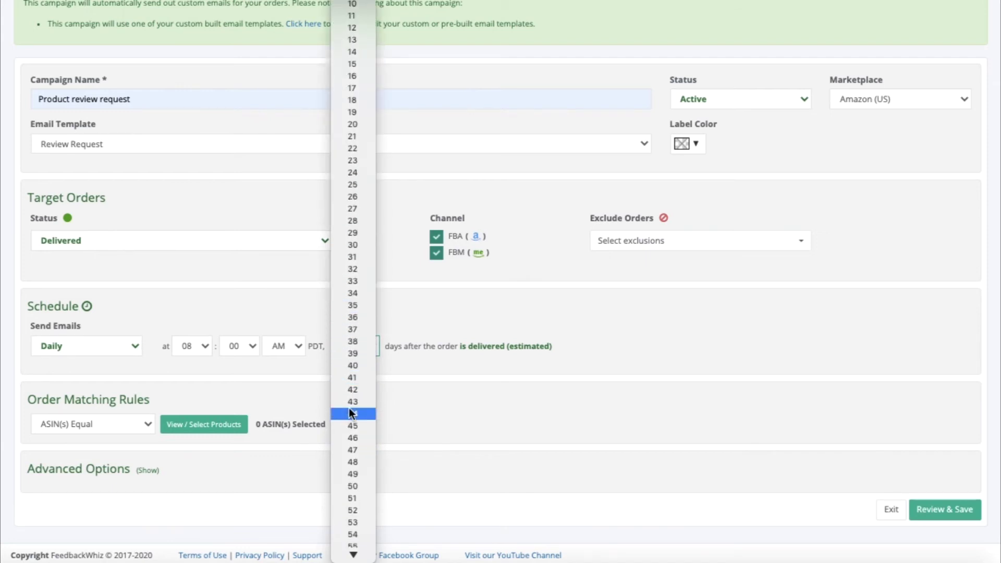
{"action": "scroll", "coordinate": [349, 407], "scroll_direction": "down", "scroll_amount": 1}
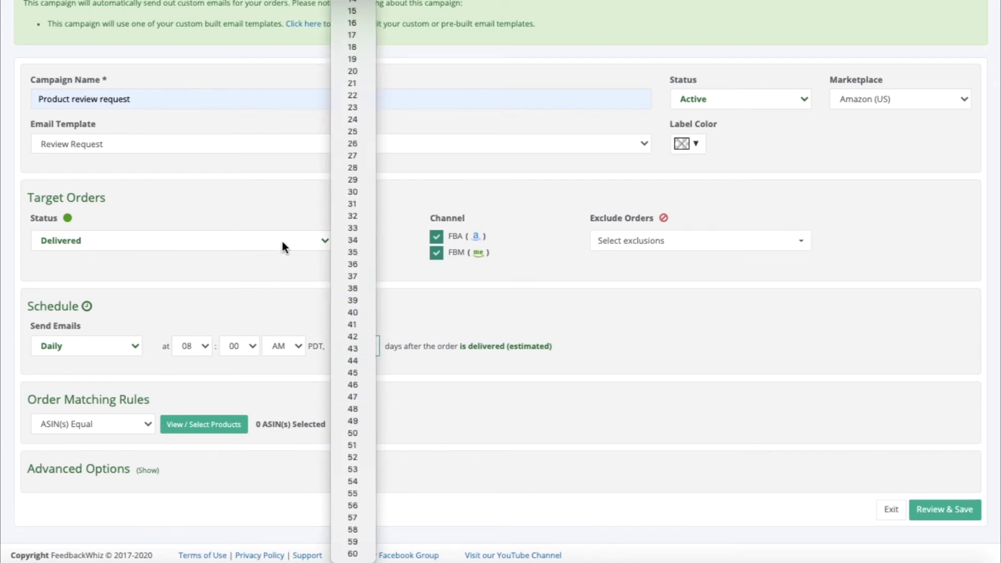
{"action": "scroll", "coordinate": [360, 411], "scroll_direction": "up", "scroll_amount": 1}
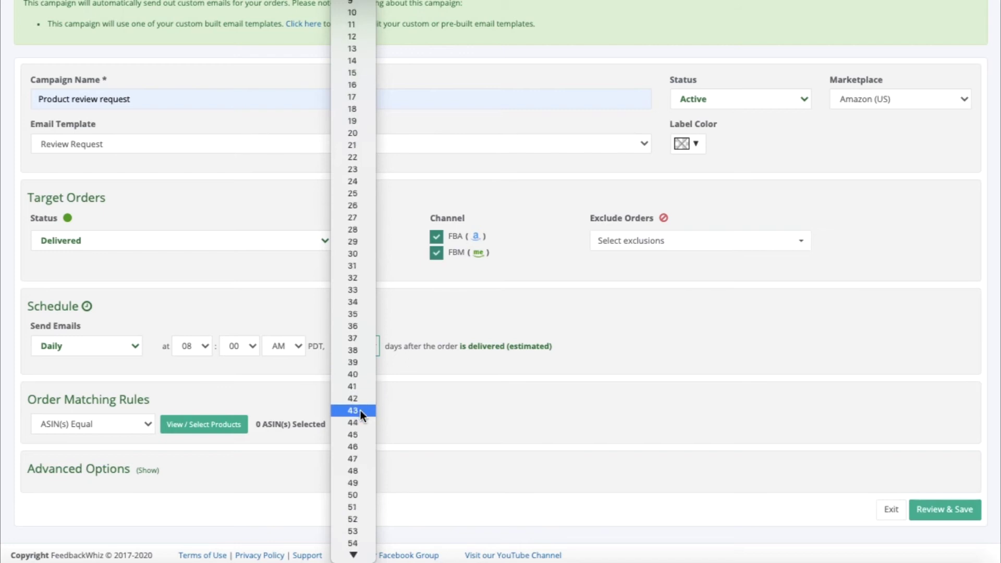
{"action": "left_click", "coordinate": [408, 365]}
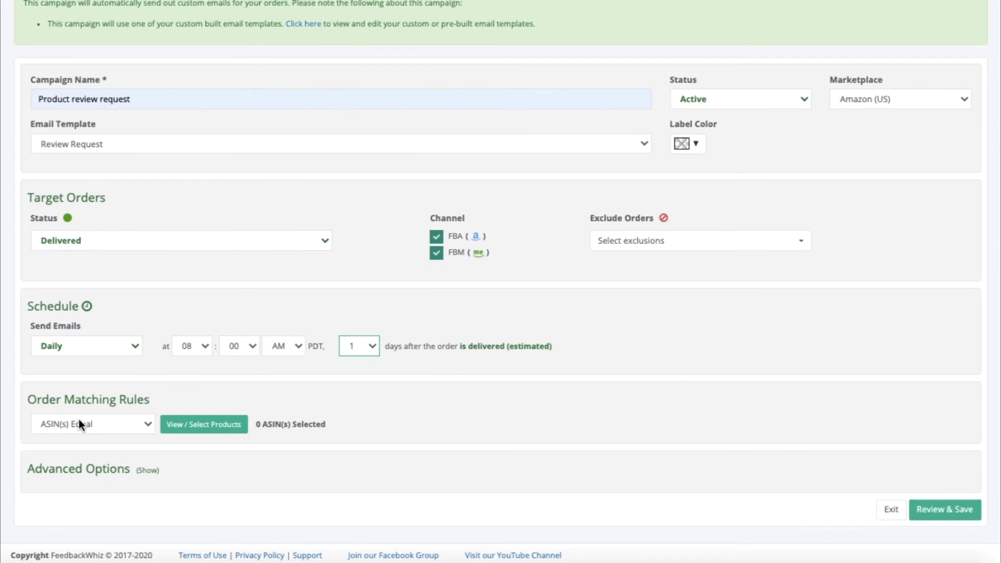
Step: Set order matching to All Products and show the advanced options
{"action": "left_click", "coordinate": [79, 421]}
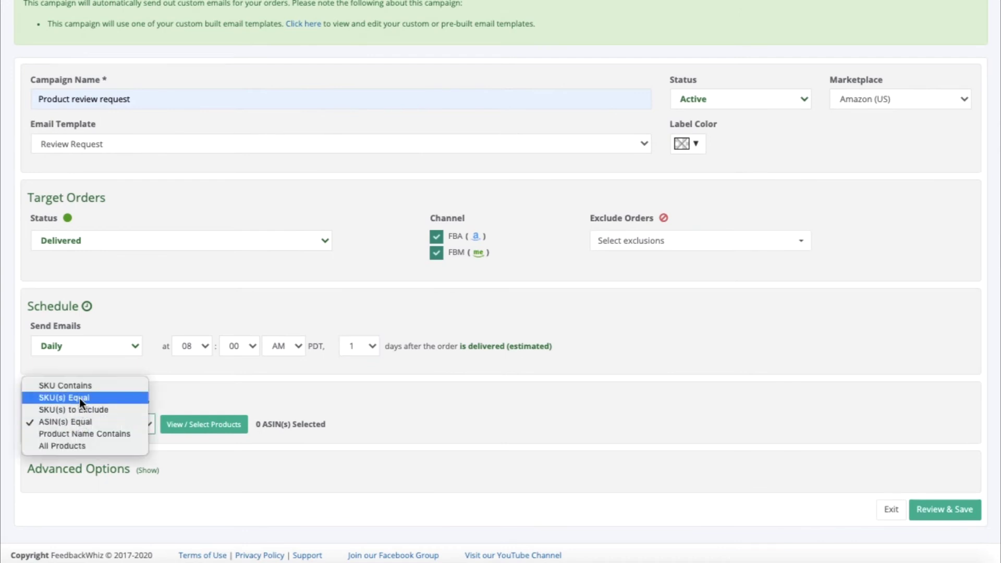
{"action": "left_click", "coordinate": [85, 445]}
{"action": "scroll", "coordinate": [111, 432], "scroll_direction": "down", "scroll_amount": 1}
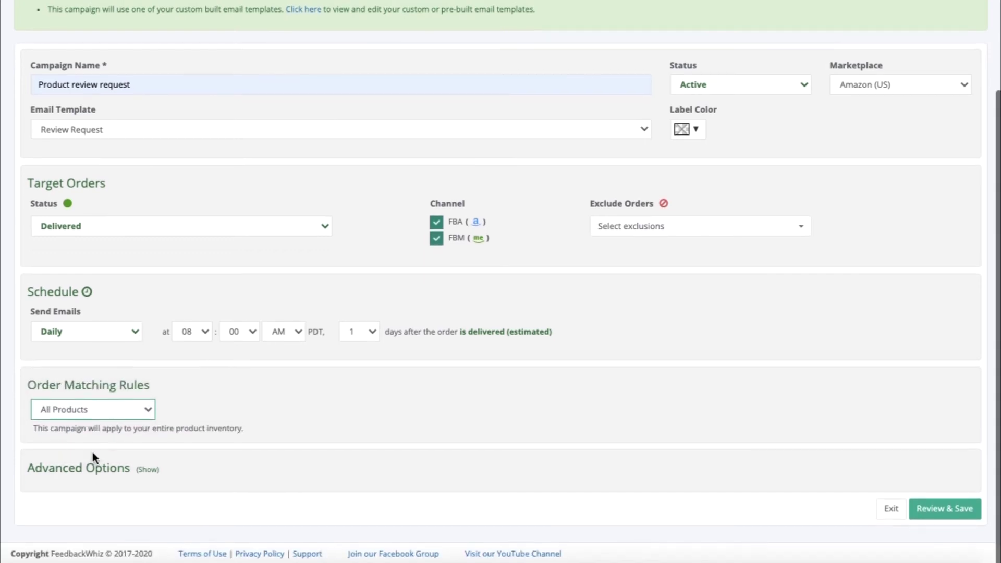
{"action": "left_click", "coordinate": [147, 470]}
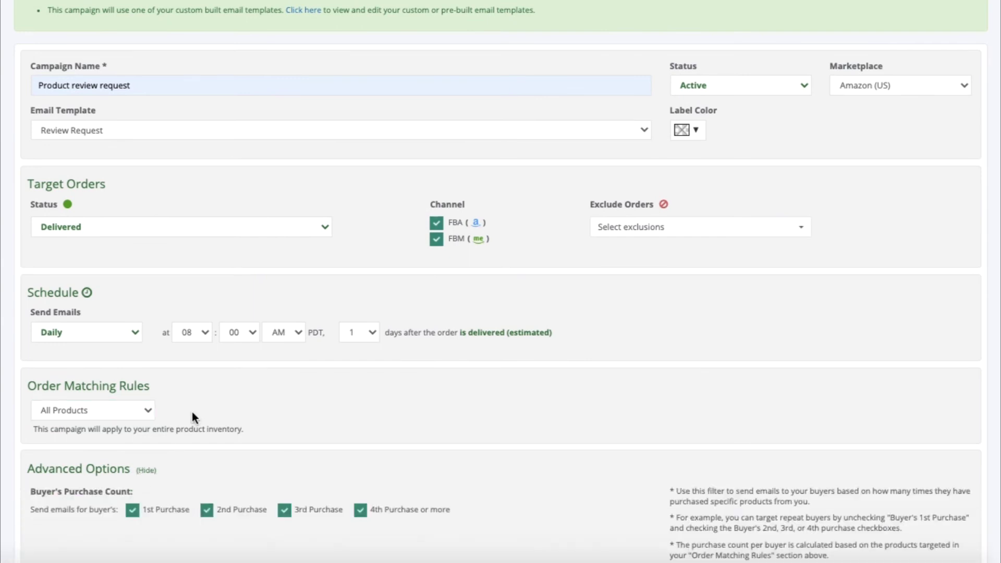
{"action": "scroll", "coordinate": [192, 411], "scroll_direction": "down", "scroll_amount": 2}
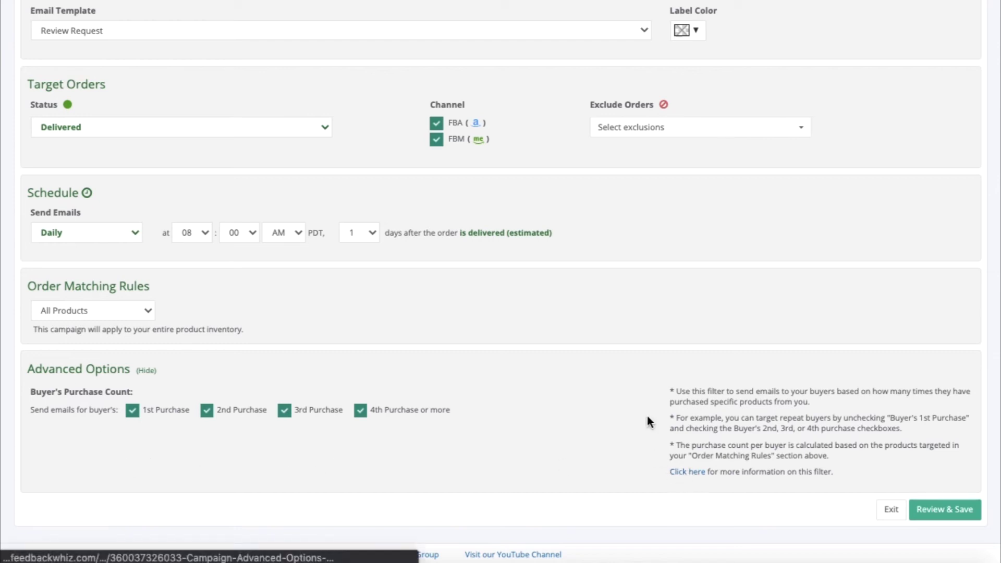
{"action": "scroll", "coordinate": [646, 404], "scroll_direction": "up", "scroll_amount": 1}
{"action": "scroll", "coordinate": [647, 398], "scroll_direction": "up", "scroll_amount": 1}
{"action": "scroll", "coordinate": [647, 398], "scroll_direction": "down", "scroll_amount": 1}
{"action": "scroll", "coordinate": [646, 398], "scroll_direction": "down", "scroll_amount": 1}
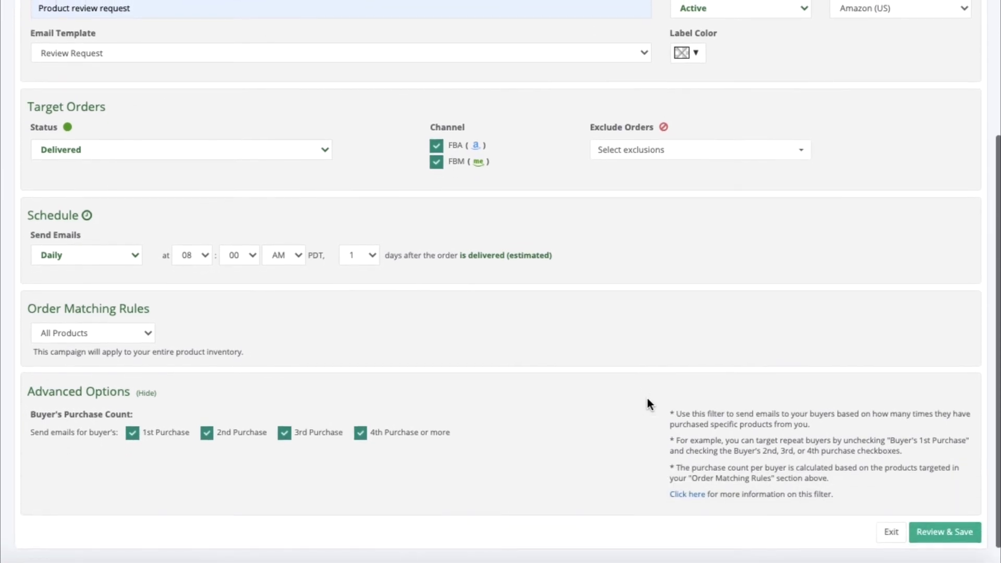
{"action": "scroll", "coordinate": [647, 398], "scroll_direction": "up", "scroll_amount": 1}
{"action": "scroll", "coordinate": [647, 404], "scroll_direction": "down", "scroll_amount": 1}
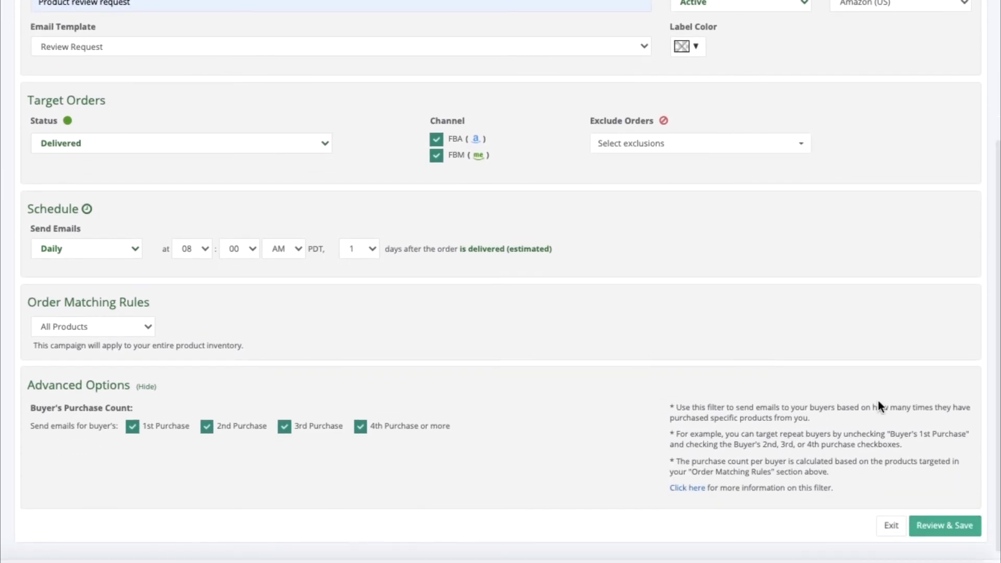
Step: Review & Save, then create the campaign with past orders not included
{"action": "left_click", "coordinate": [923, 525]}
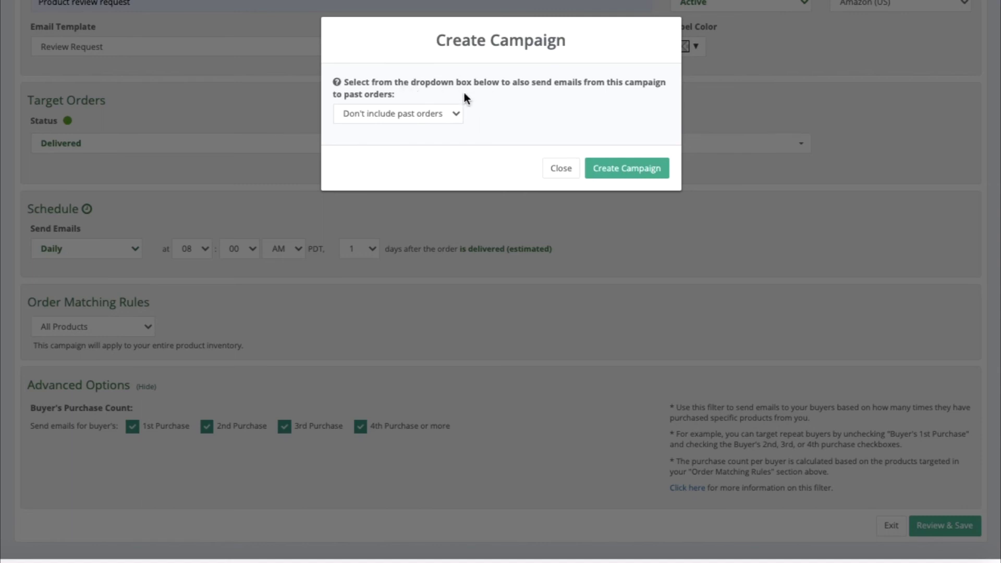
{"action": "left_click", "coordinate": [603, 177]}
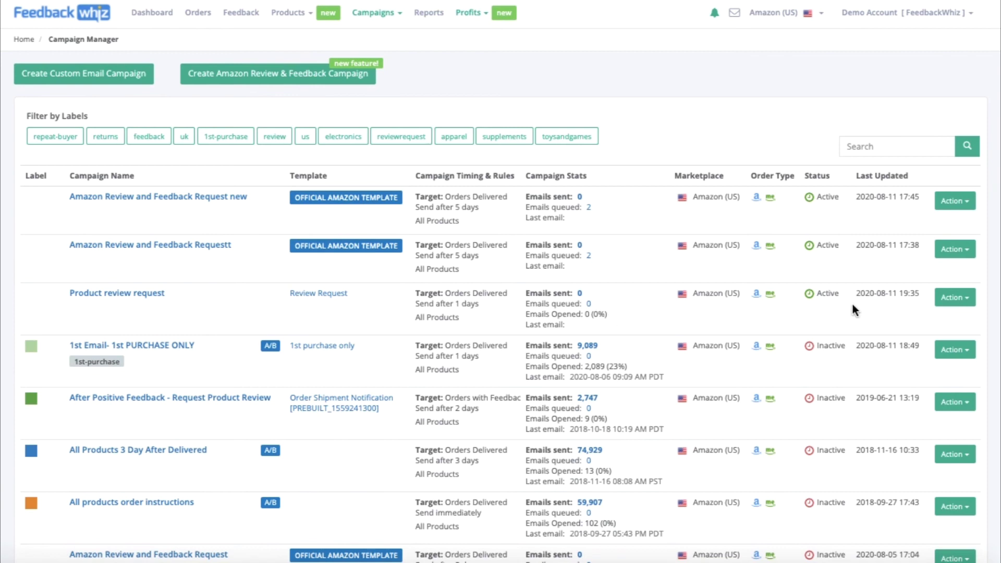
{"action": "left_click", "coordinate": [955, 298]}
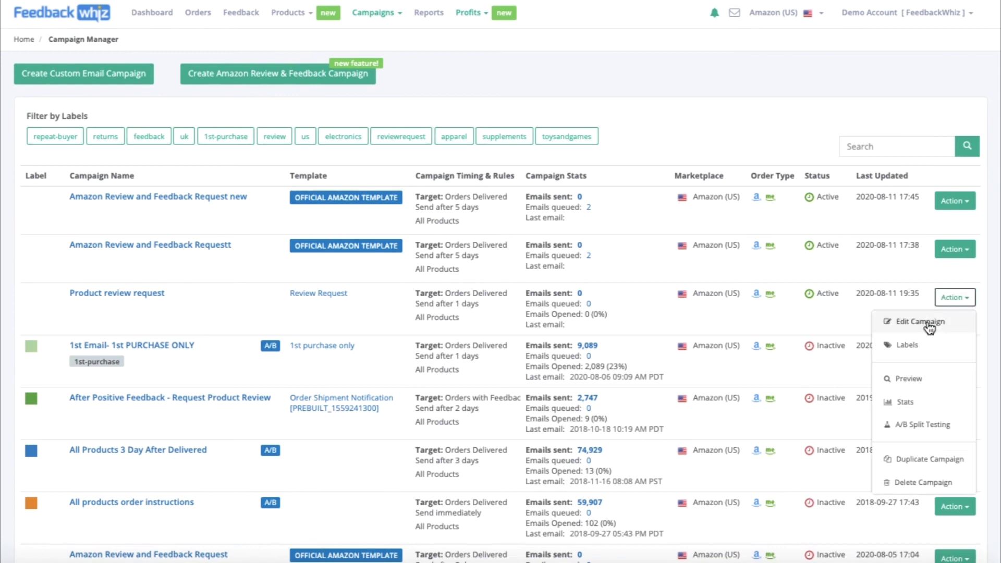
{"action": "left_click", "coordinate": [910, 379]}
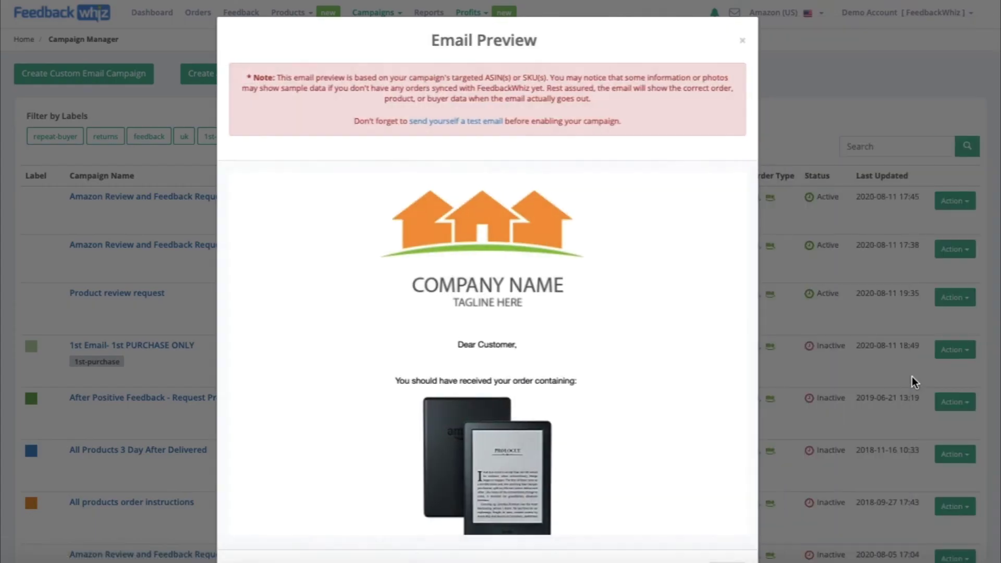
{"action": "scroll", "coordinate": [582, 328], "scroll_direction": "down", "scroll_amount": 5}
{"action": "scroll", "coordinate": [582, 318], "scroll_direction": "up", "scroll_amount": 5}
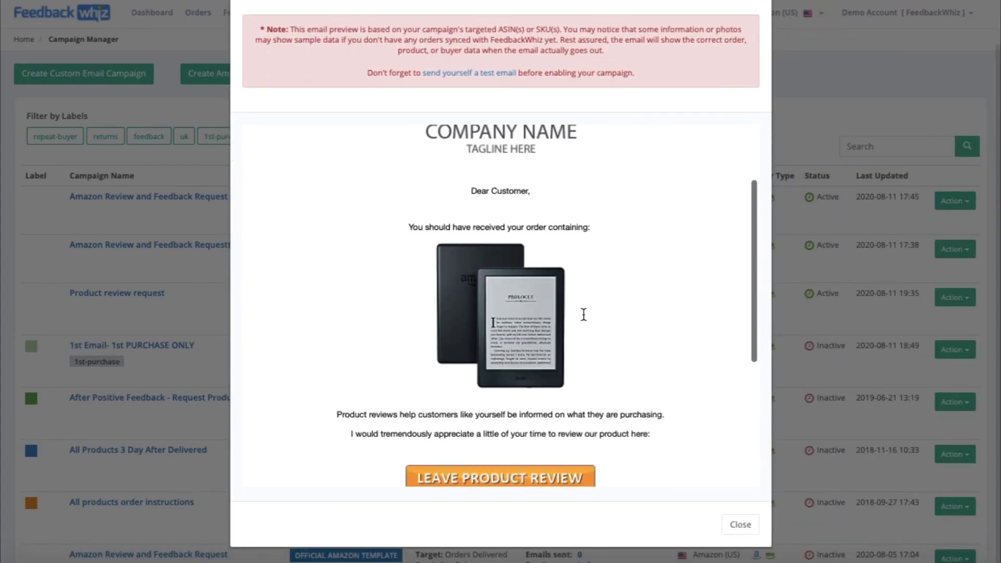
{"action": "scroll", "coordinate": [582, 319], "scroll_direction": "down", "scroll_amount": 3}
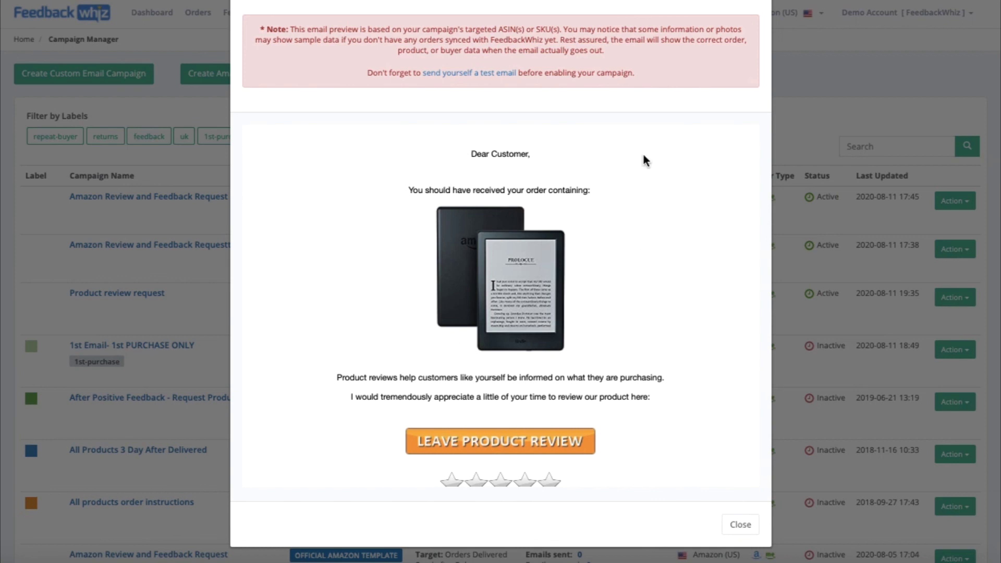
{"action": "scroll", "coordinate": [750, 37], "scroll_direction": "up", "scroll_amount": 1}
{"action": "left_click", "coordinate": [757, 45]}
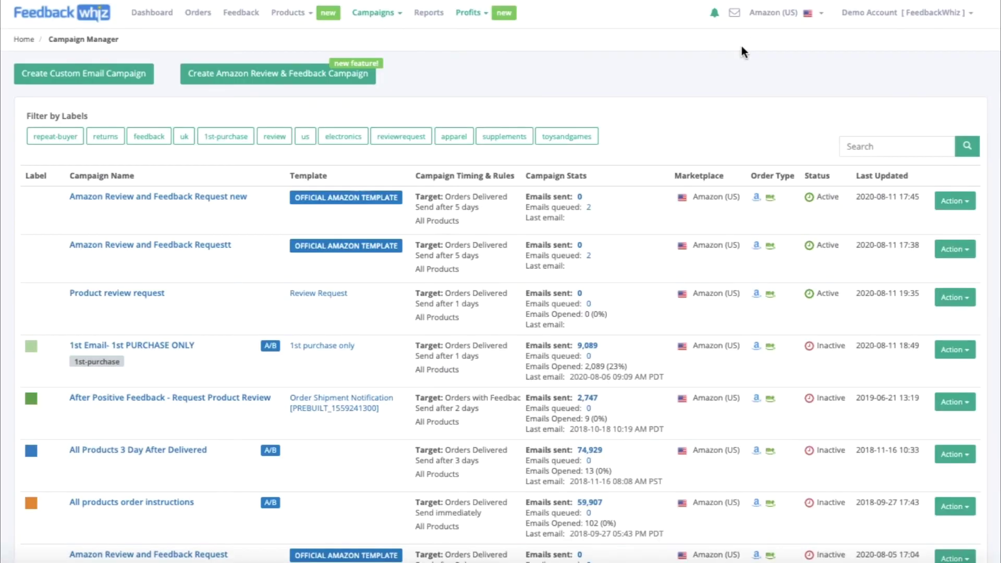